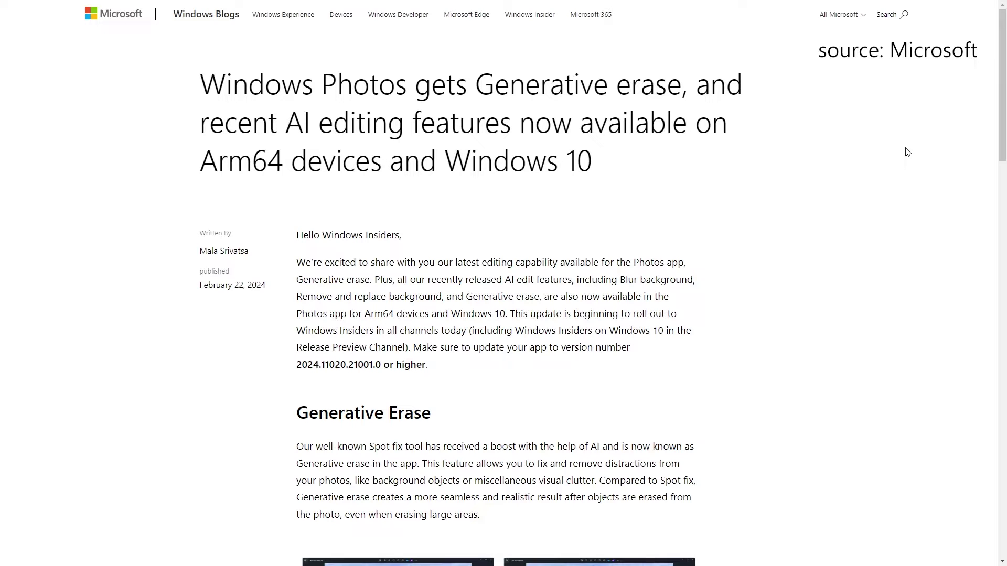
pyautogui.scroll(-5, 907, 152)
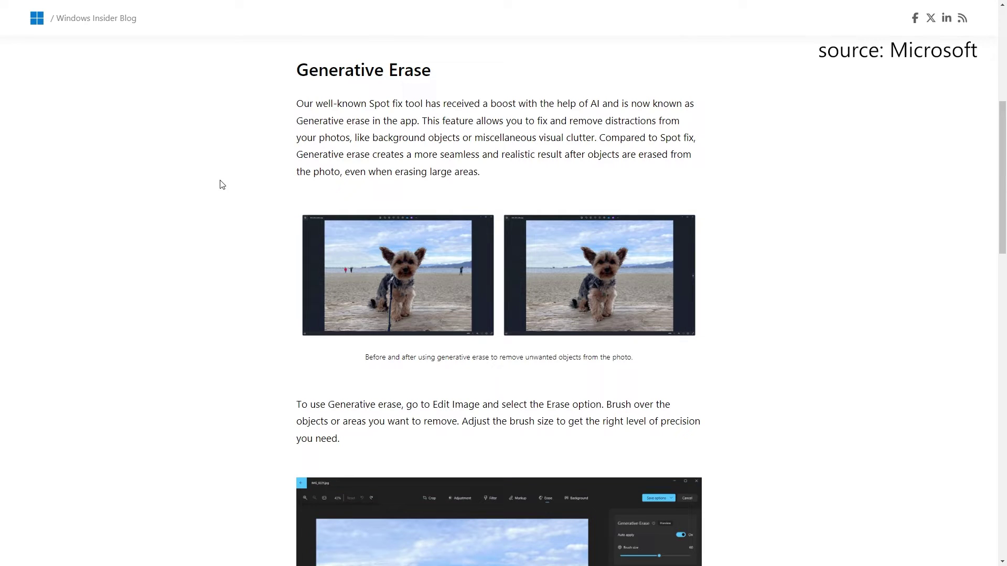
pyautogui.moveTo(999, 173); pyautogui.dragTo(997, 254)
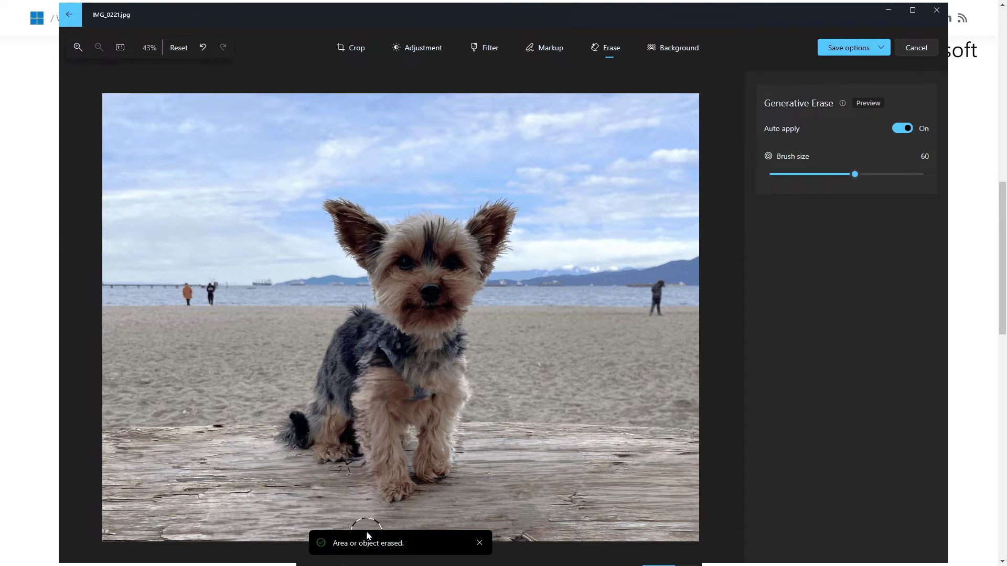
# - Brush over the leash clip on the dog's chest so Generative Erase removes it
pyautogui.moveTo(378, 323); pyautogui.dragTo(368, 538)
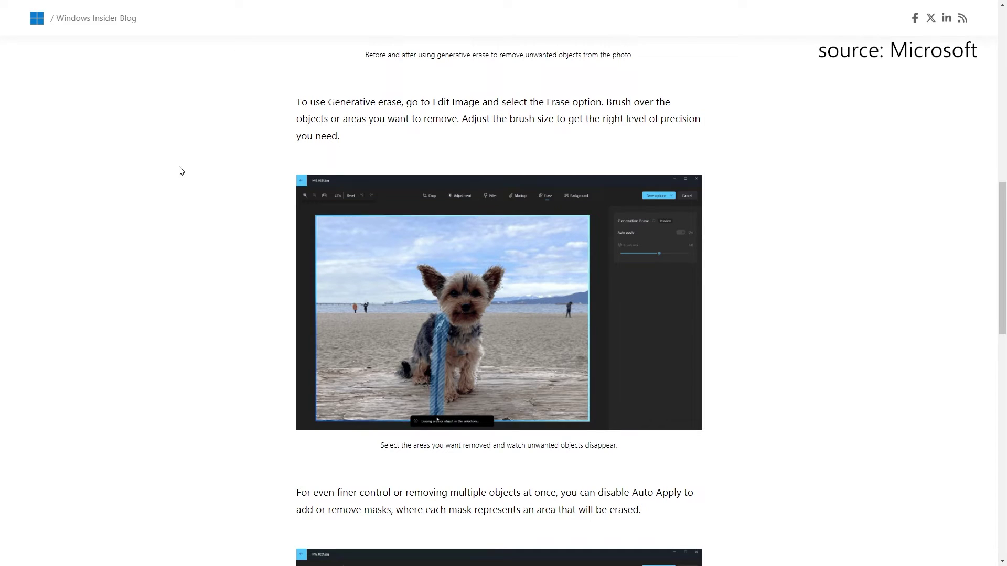
pyautogui.scroll(-4, 180, 169)
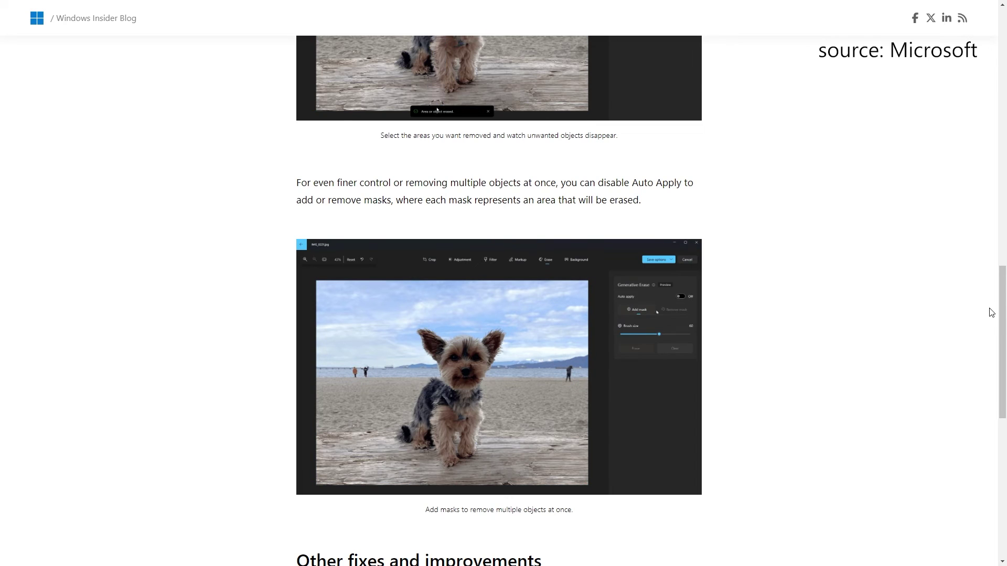
pyautogui.scroll(-4, 997, 312)
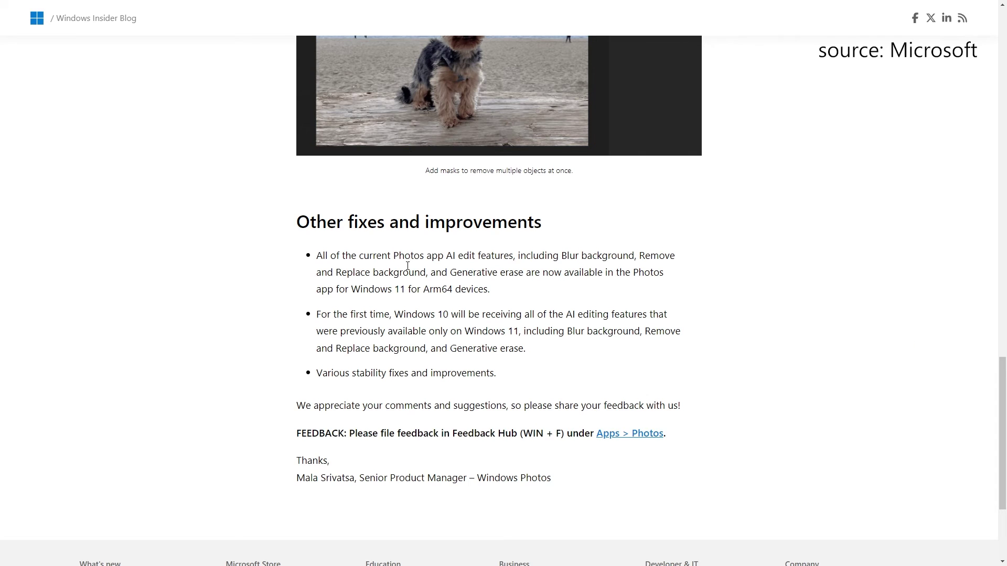
# - Highlight the Arm64 availability text in the first Other fixes bullet, then clear it
pyautogui.moveTo(513, 256); pyautogui.dragTo(673, 291)
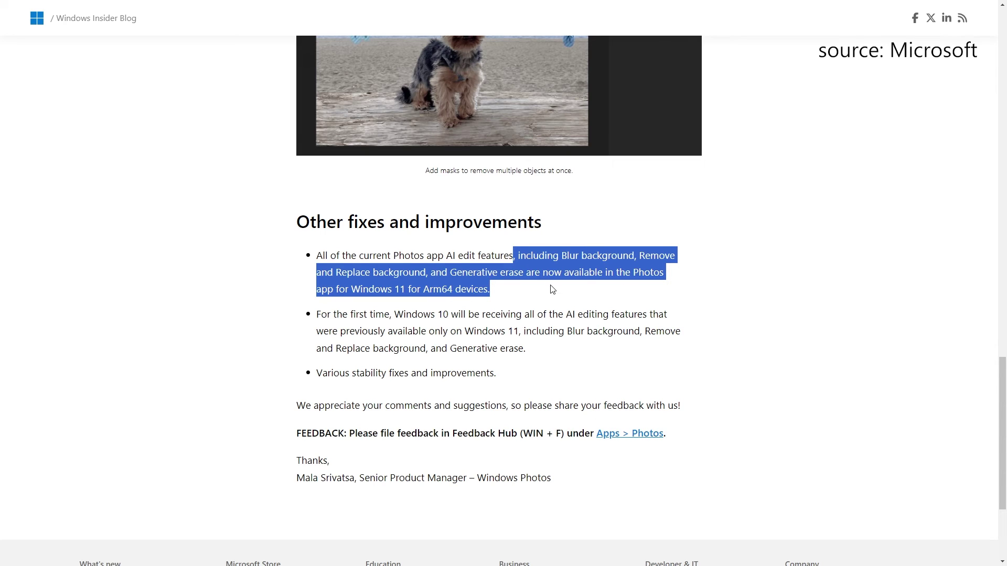
pyautogui.click(515, 287)
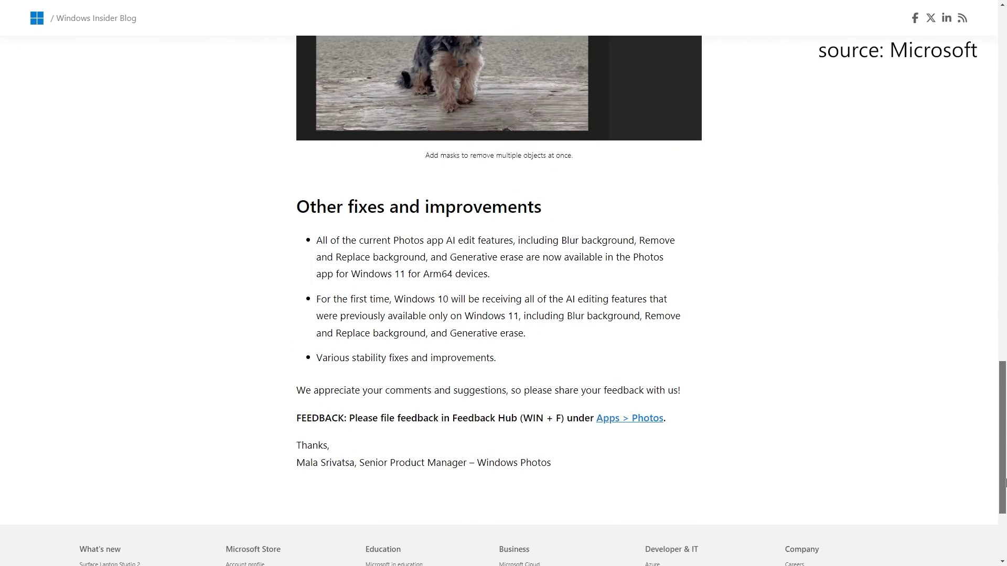
pyautogui.moveTo(1002, 432); pyautogui.dragTo(1005, 126)
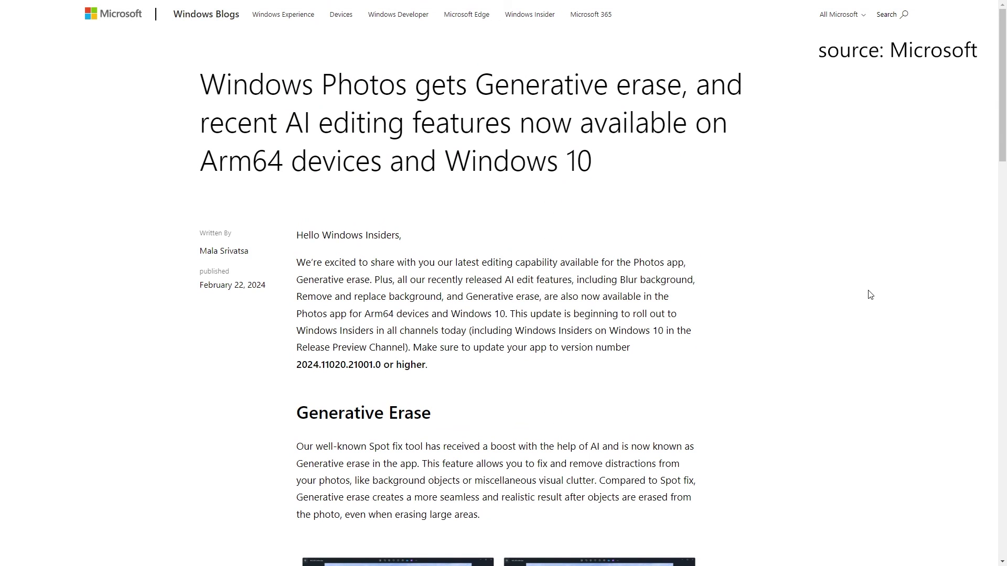